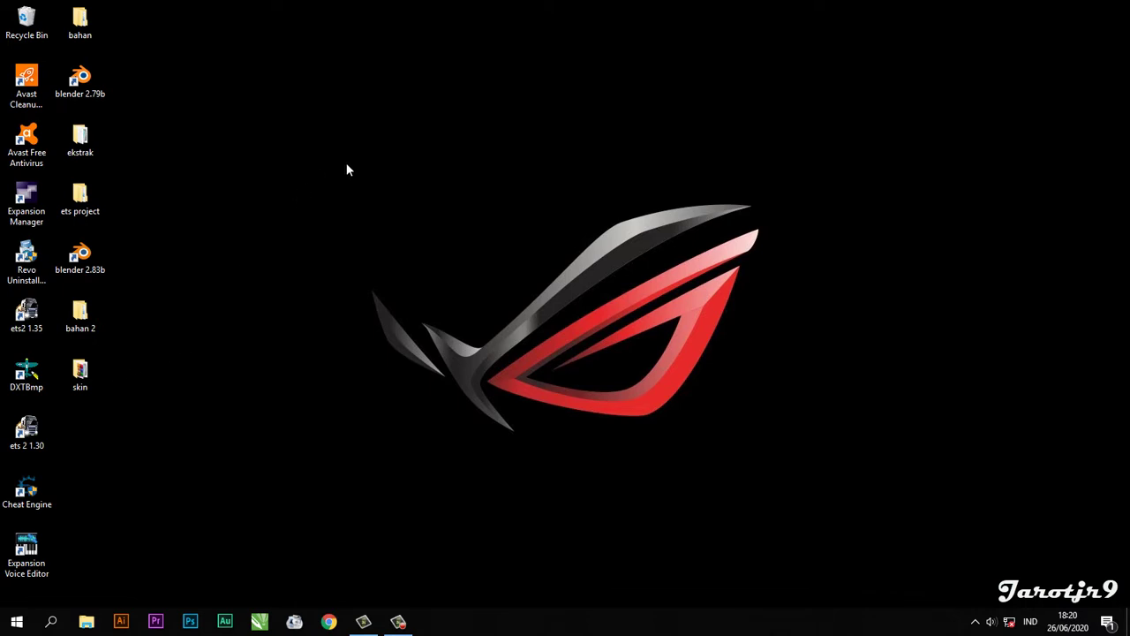
# Open the skin folder on the desktop and open Isuzu_canter_v2.2.scs in WinRAR, dismissing the licence reminder
pyautogui.doubleClick(88, 383)
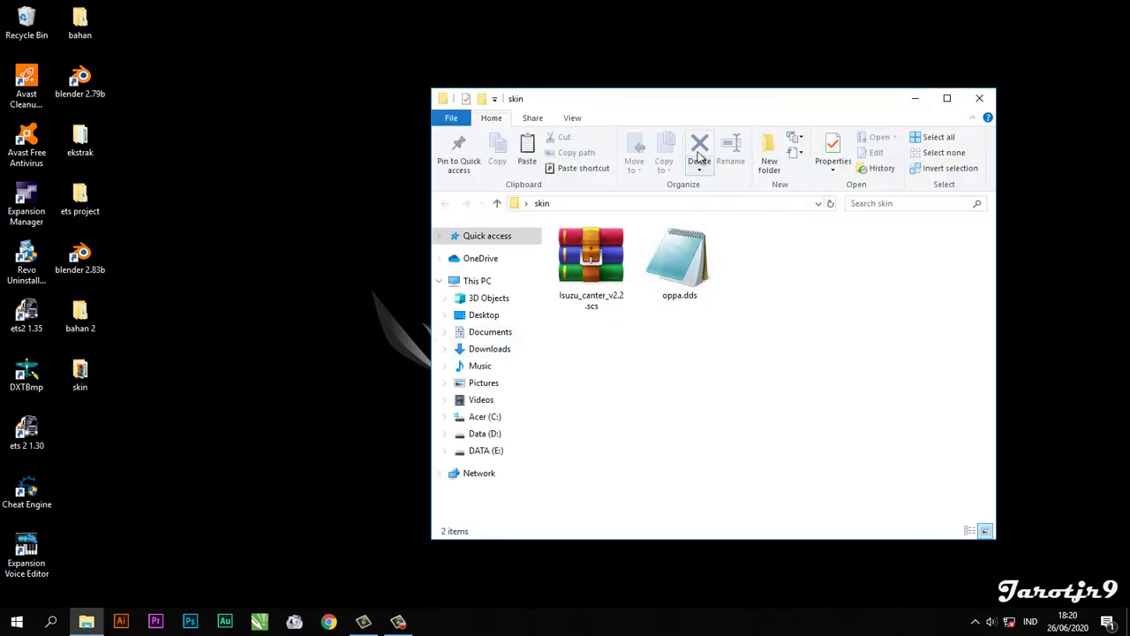
pyautogui.moveTo(699, 99); pyautogui.dragTo(563, 53)
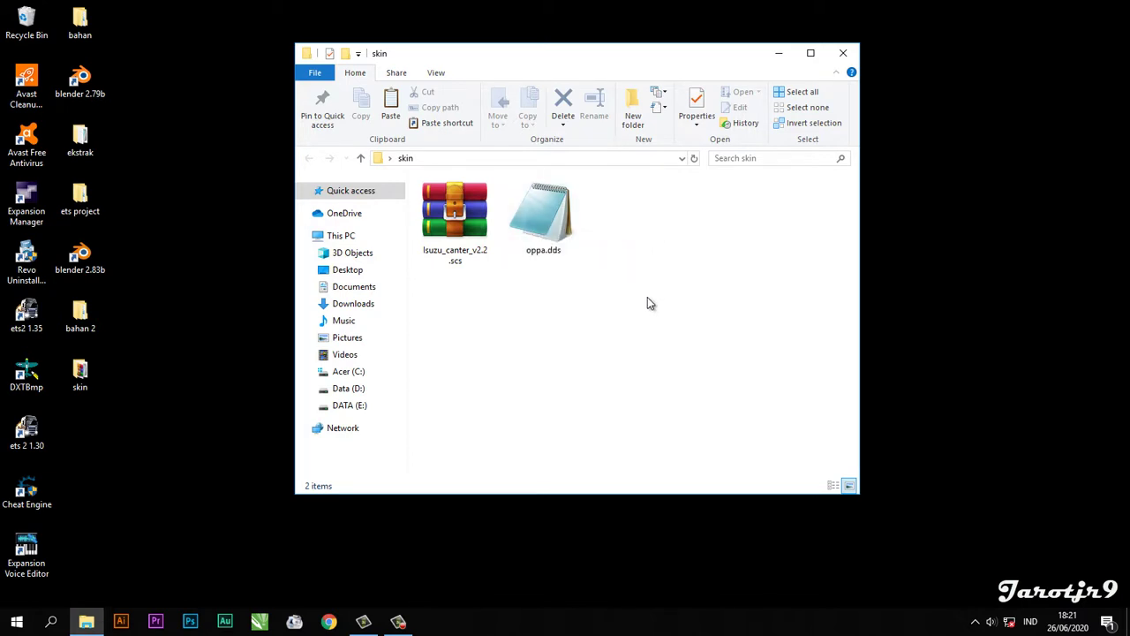
pyautogui.click(453, 257)
pyautogui.doubleClick(454, 209)
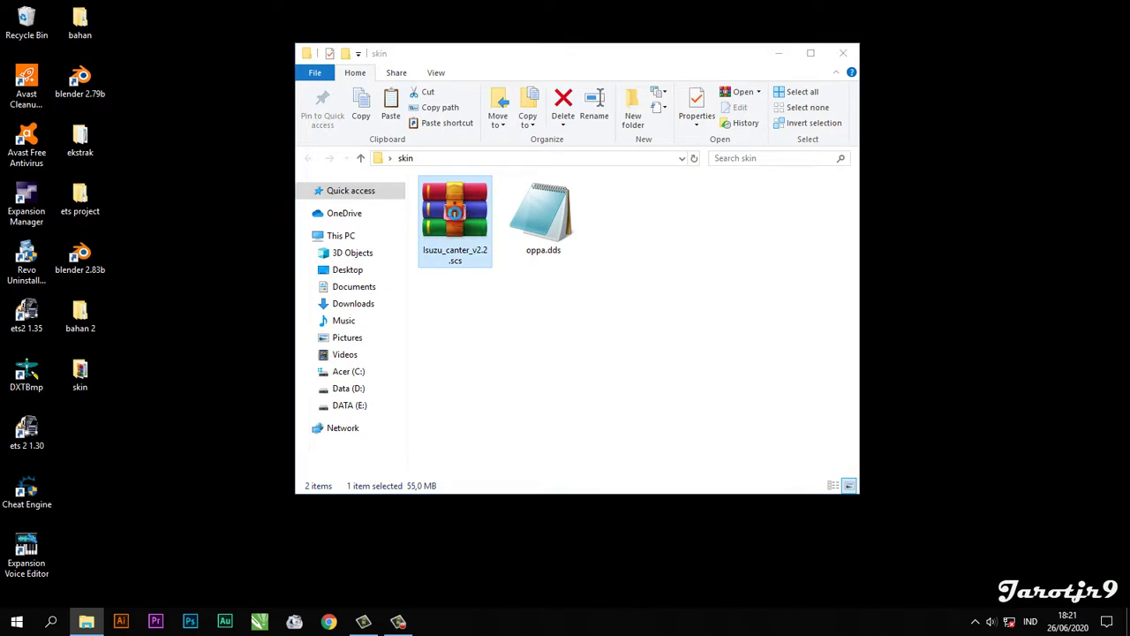
pyautogui.click(831, 77)
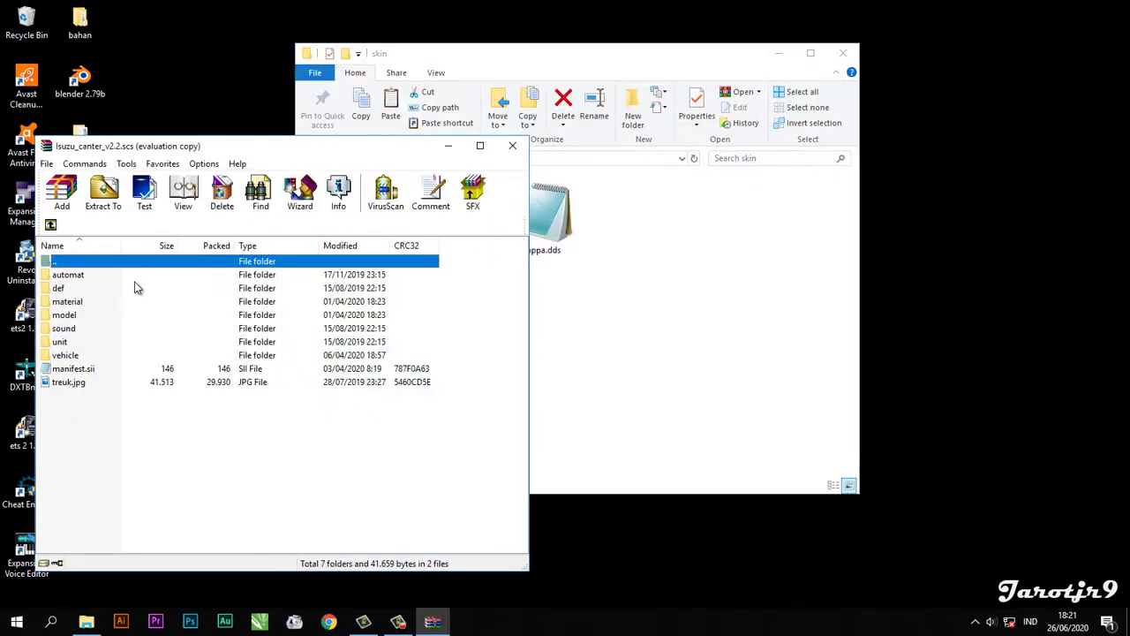
# Go to the vehicle/truck/upgrade folder inside the Isuzu_canter_v2.2.scs archive
pyautogui.click(75, 358)
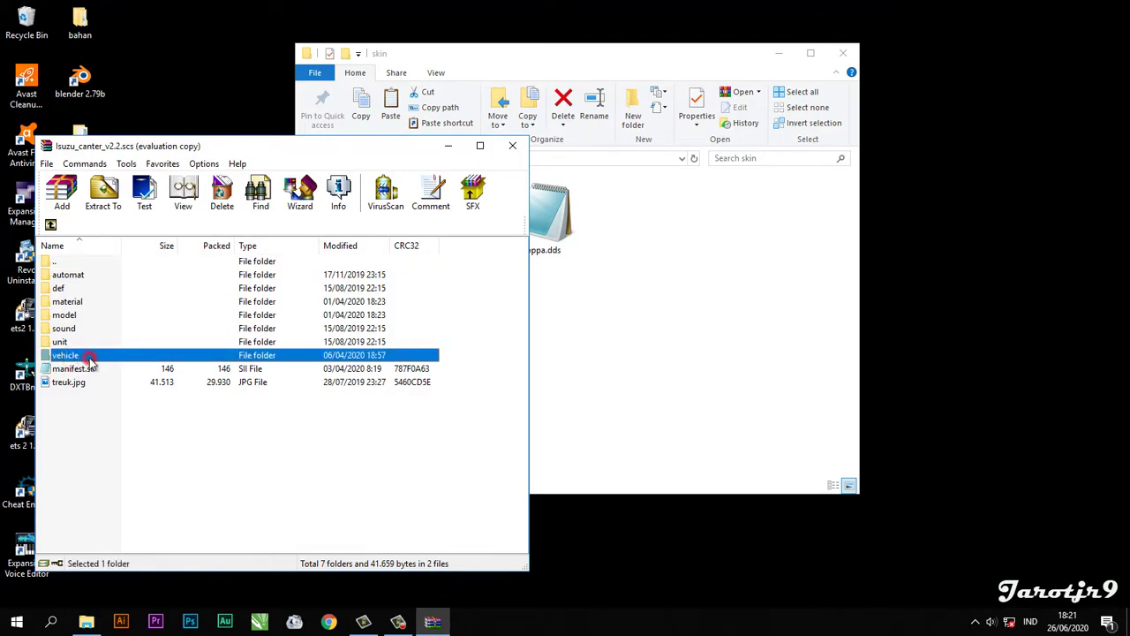
pyautogui.doubleClick(89, 357)
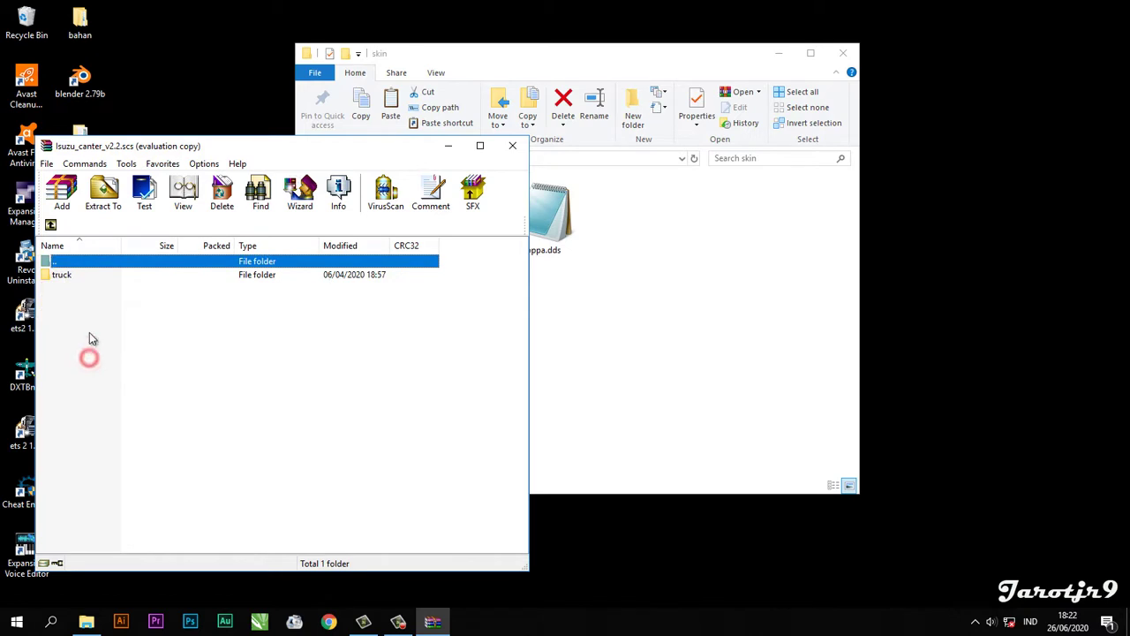
pyautogui.click(75, 274)
pyautogui.doubleClick(76, 275)
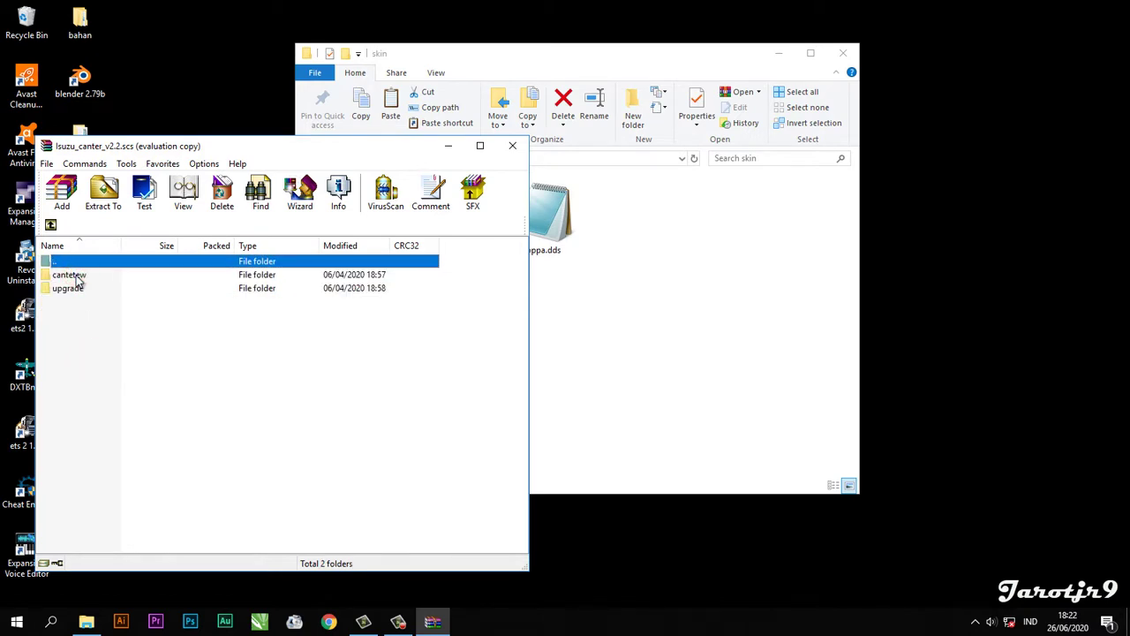
pyautogui.click(76, 288)
pyautogui.doubleClick(76, 288)
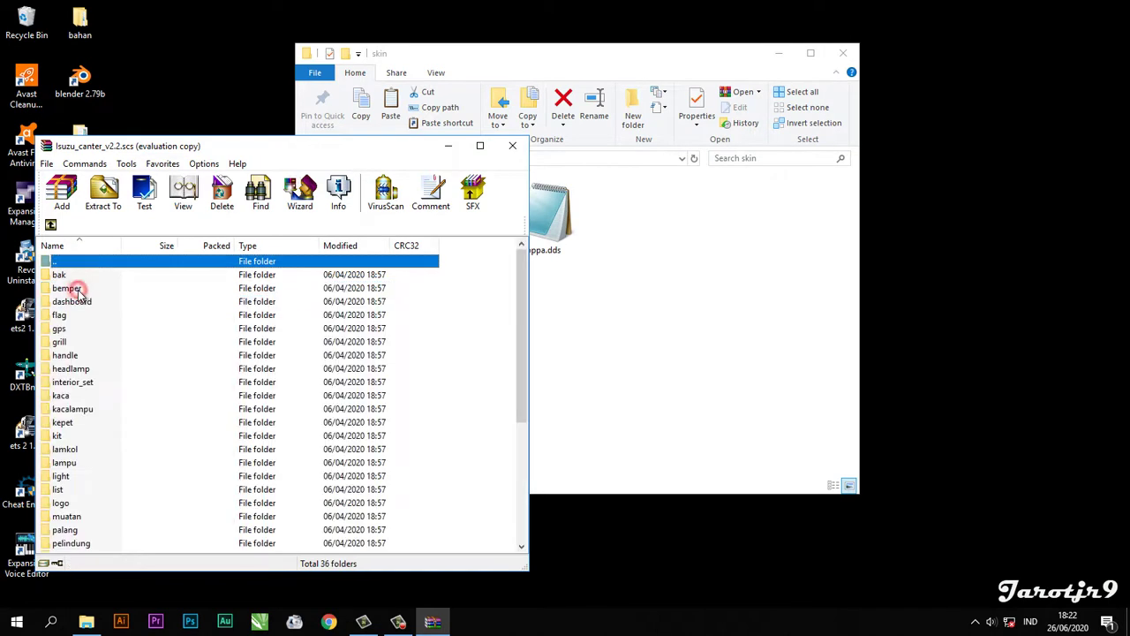
# Open the skin folder within upgrade and enter its canter subfolder
pyautogui.scroll(-4, 78, 290)
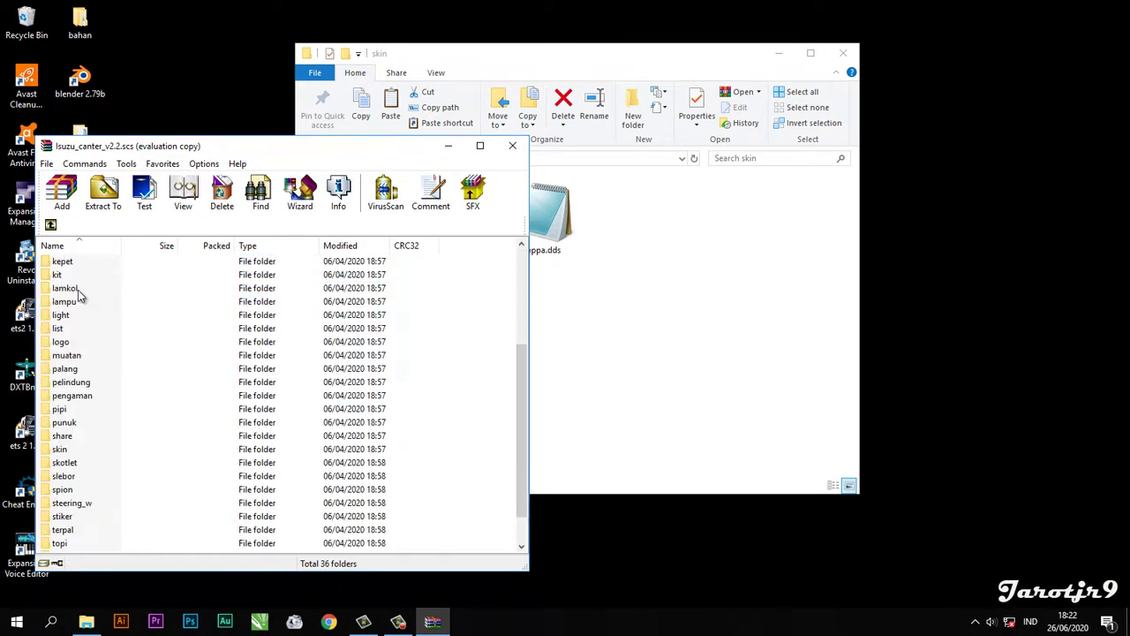
pyautogui.scroll(-1, 92, 362)
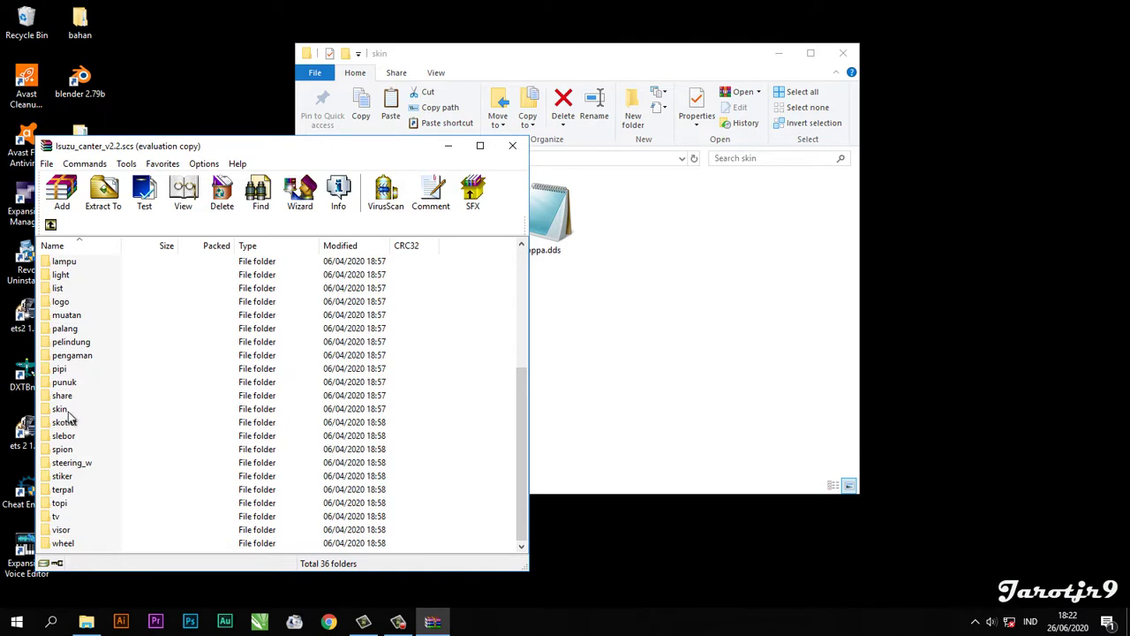
pyautogui.doubleClick(67, 411)
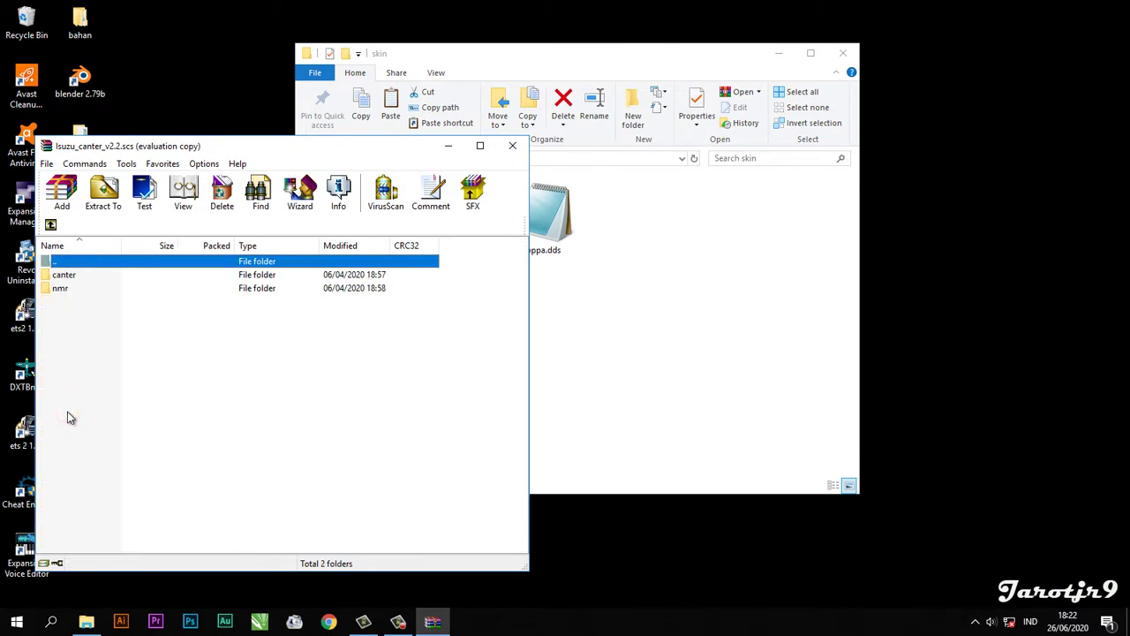
pyautogui.click(75, 280)
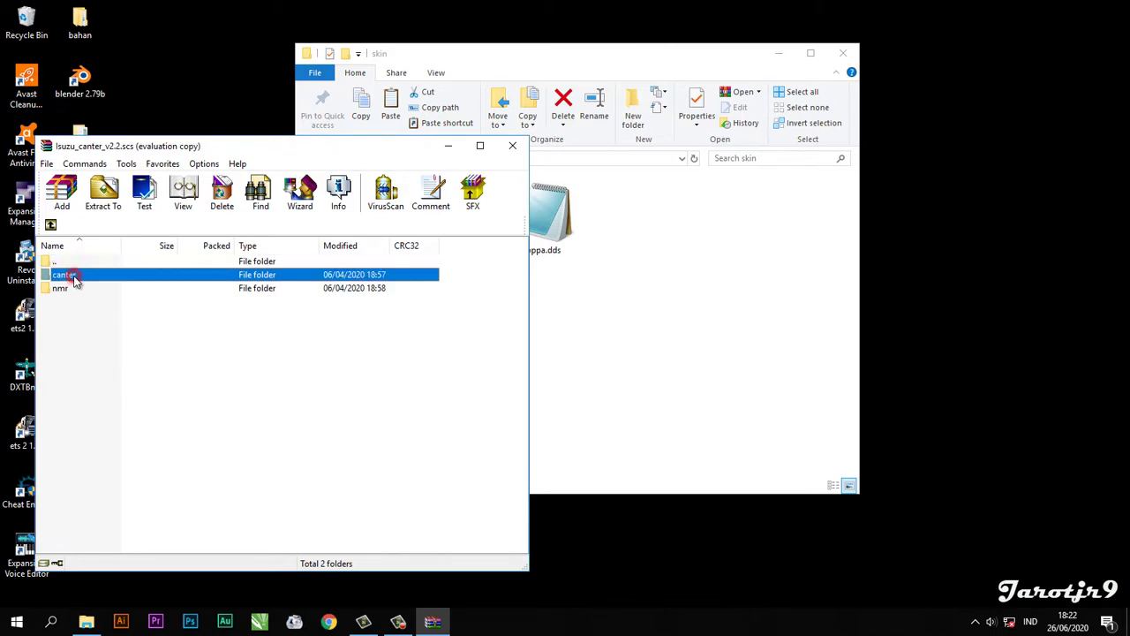
pyautogui.doubleClick(94, 280)
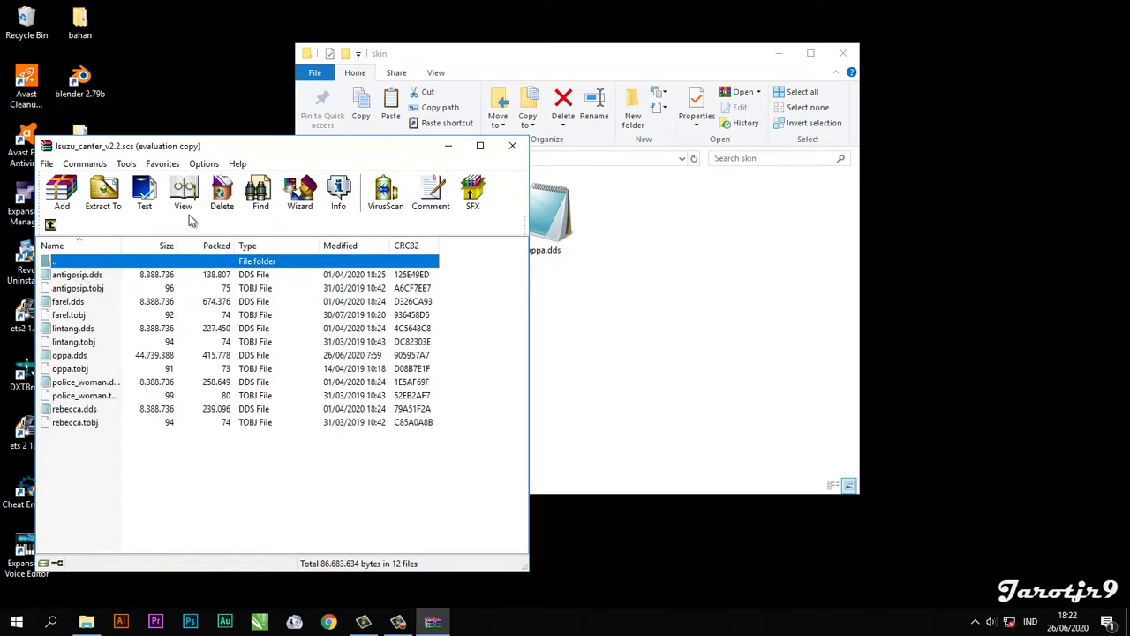
# Add oppa.dds from the desktop's skin folder to the archive's canter folder, replacing the existing file, and close the archive
pyautogui.moveTo(262, 146); pyautogui.dragTo(236, 135)
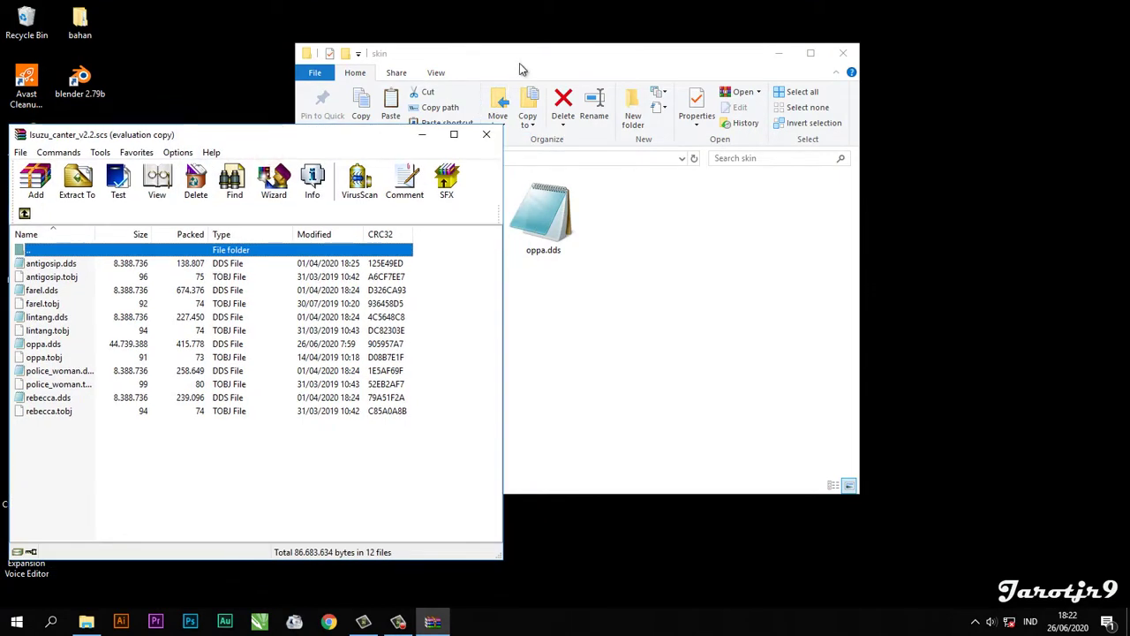
pyautogui.moveTo(519, 64); pyautogui.dragTo(723, 125)
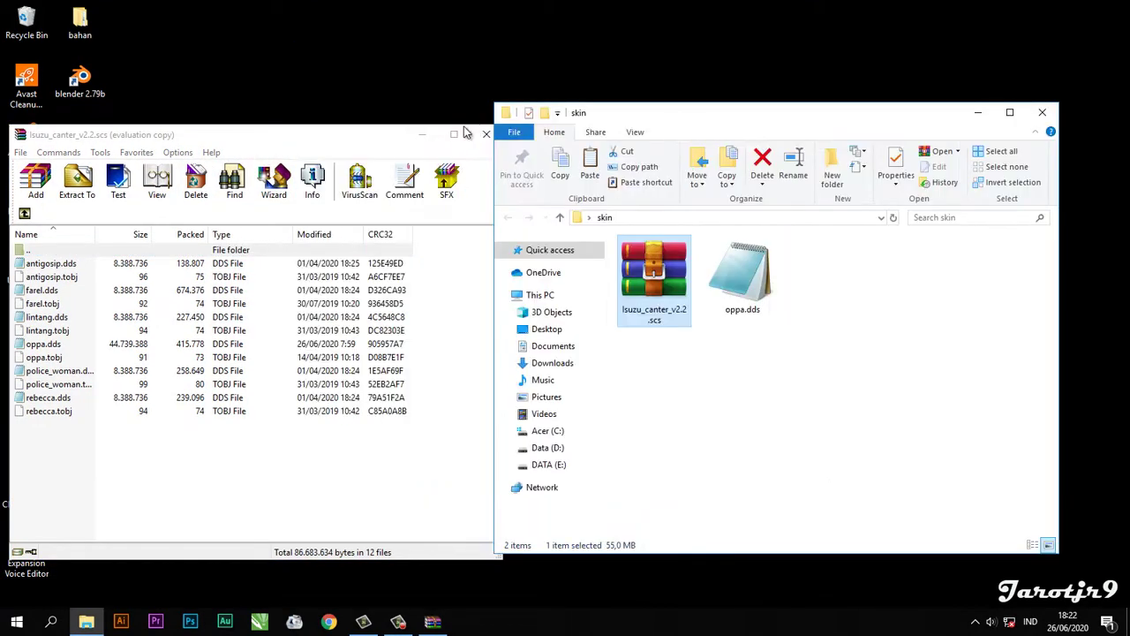
pyautogui.moveTo(375, 140); pyautogui.dragTo(411, 114)
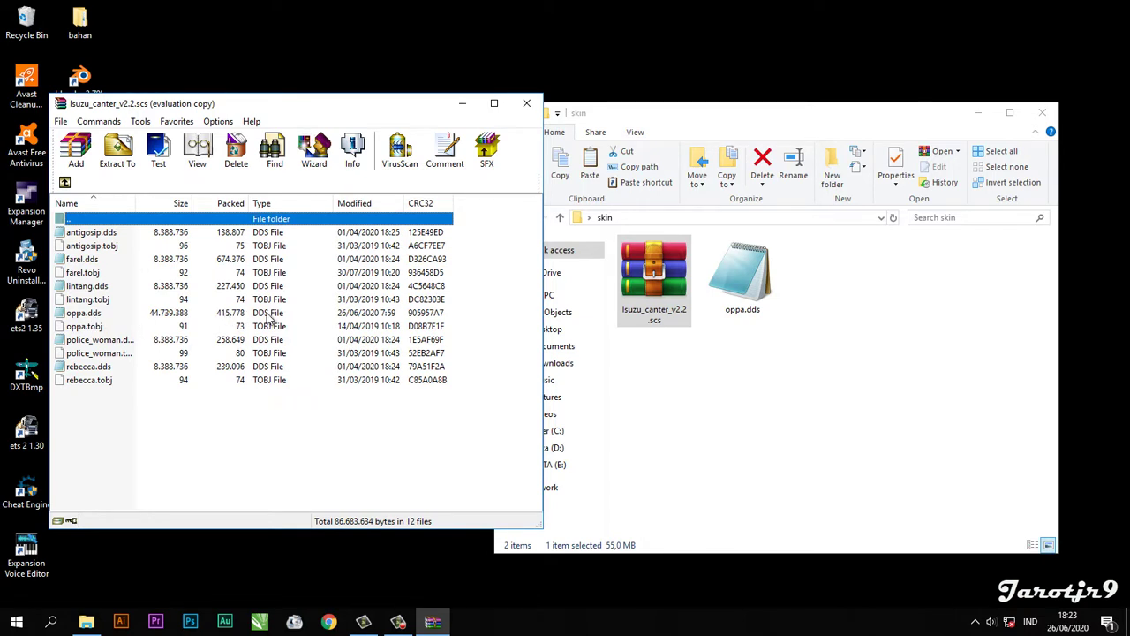
pyautogui.click(760, 294)
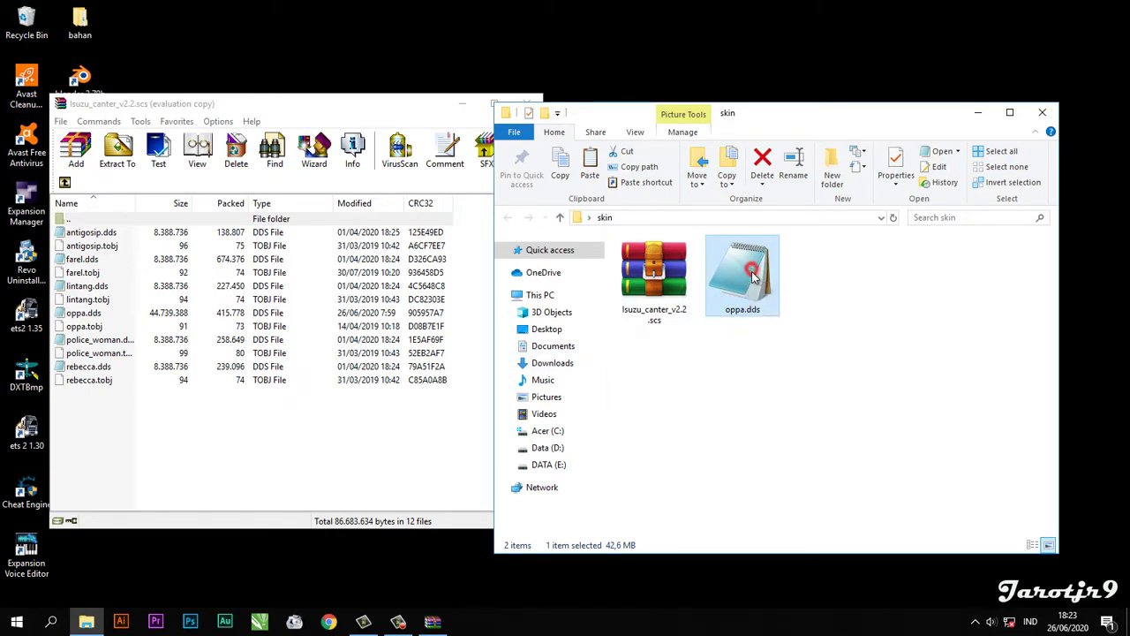
pyautogui.moveTo(753, 275); pyautogui.dragTo(227, 443)
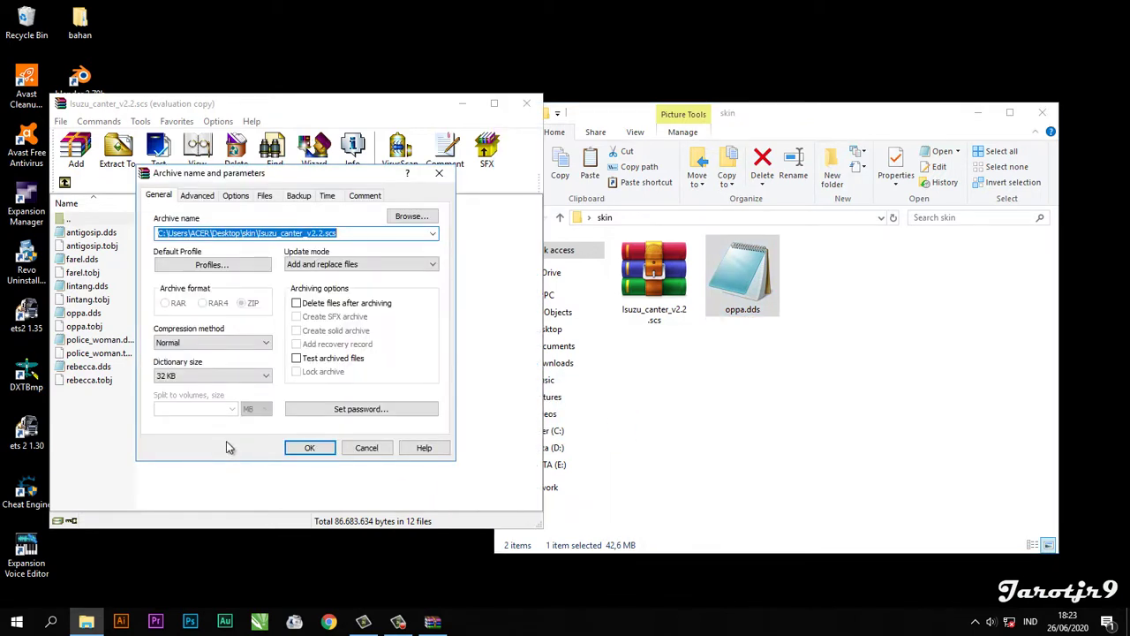
pyautogui.click(310, 448)
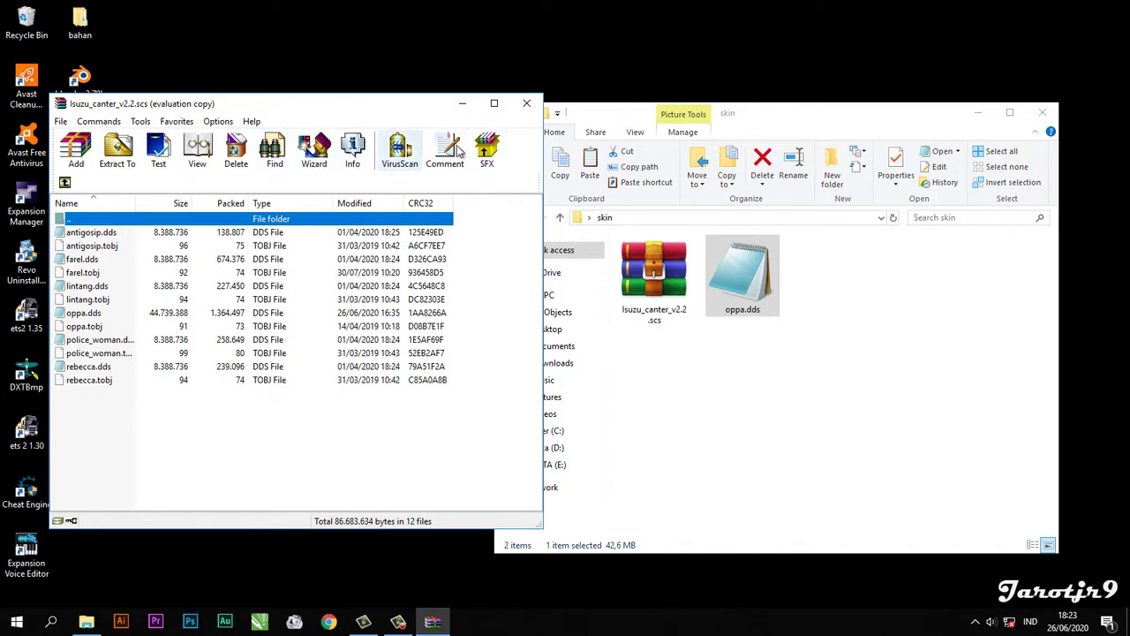
pyautogui.click(527, 104)
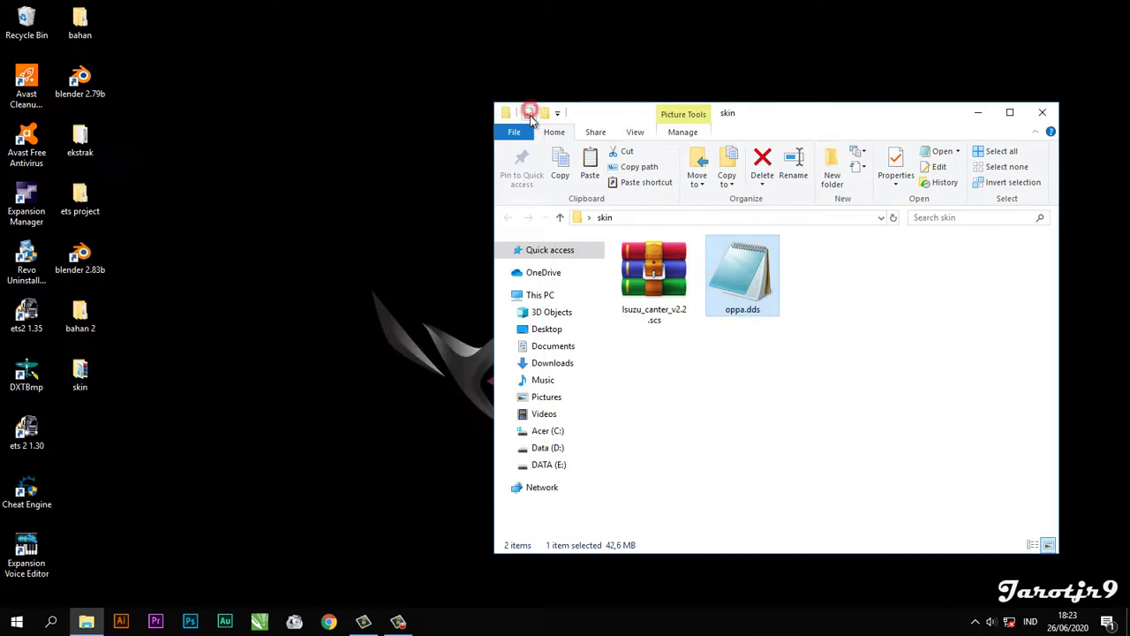
# Maximize the skin folder window and copy the Isuzu_canter_v2.2.scs file
pyautogui.click(660, 286)
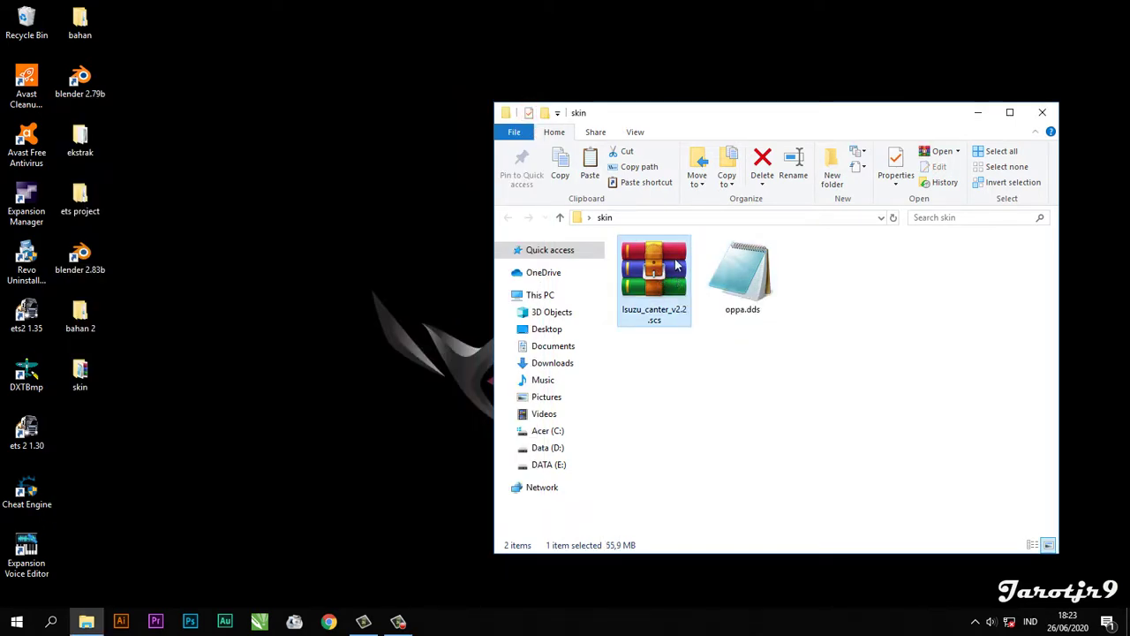
pyautogui.moveTo(681, 127); pyautogui.dragTo(545, 80)
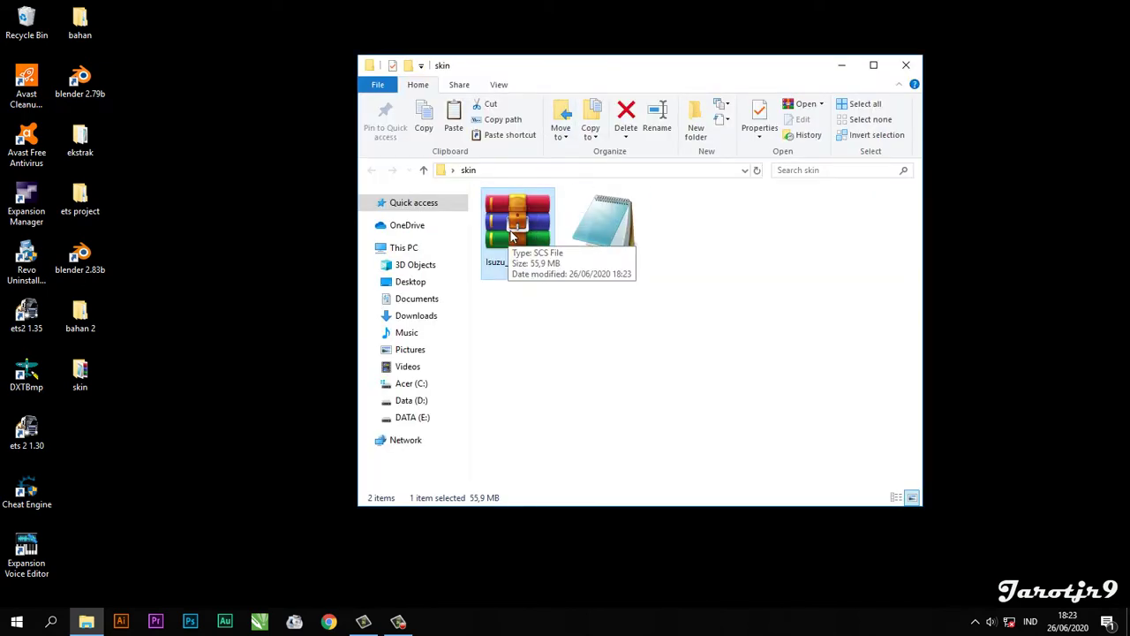
pyautogui.click(874, 71)
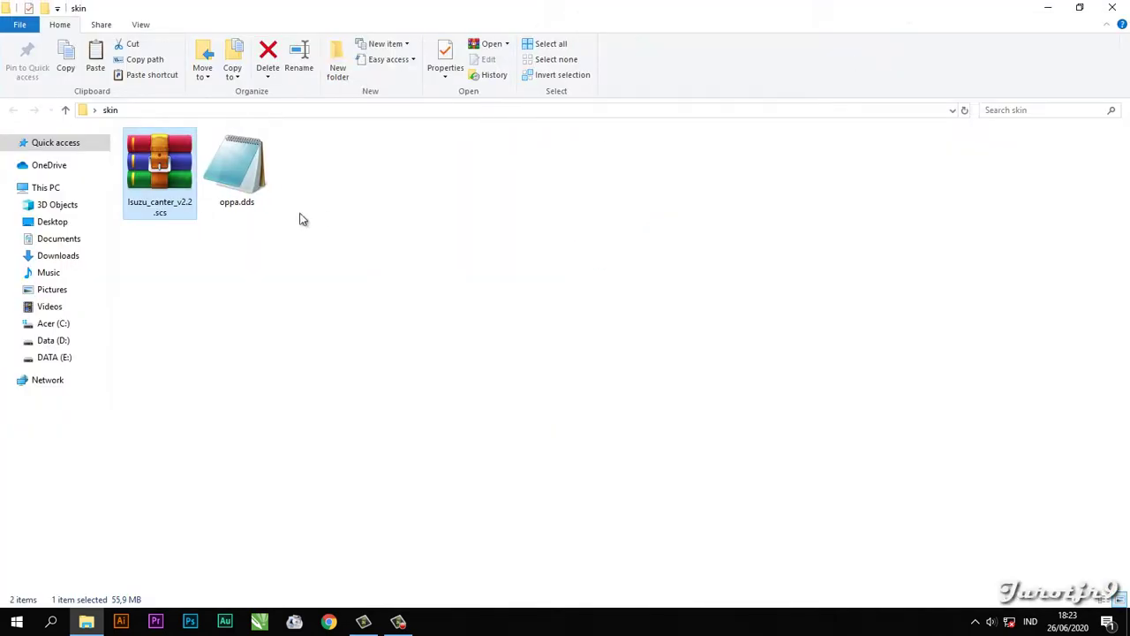
pyautogui.rightClick(168, 175)
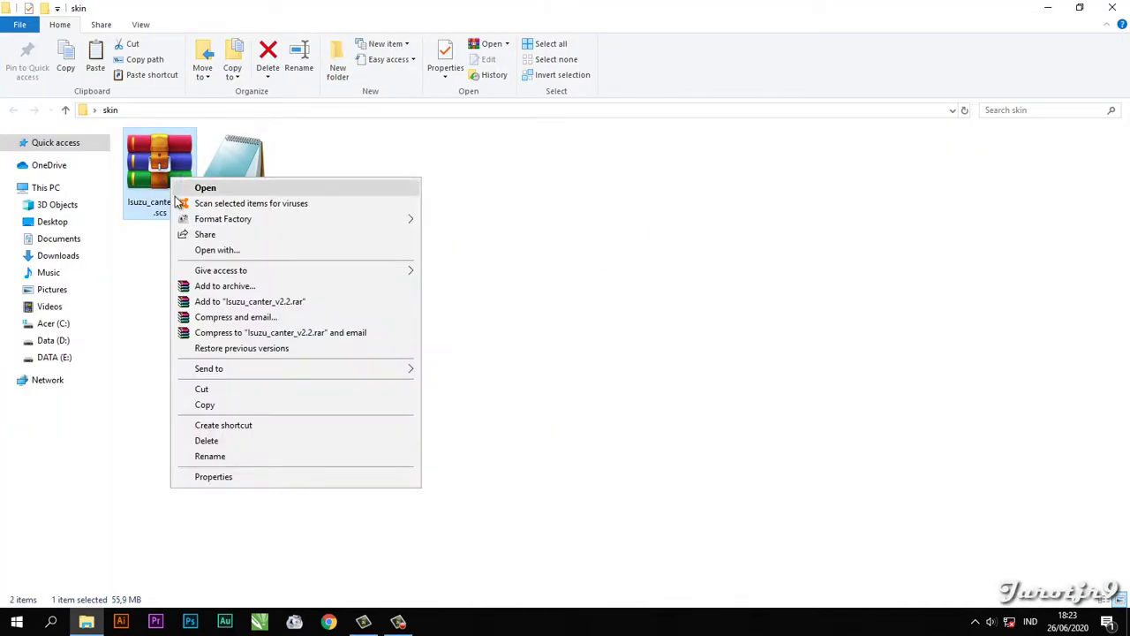
pyautogui.click(206, 408)
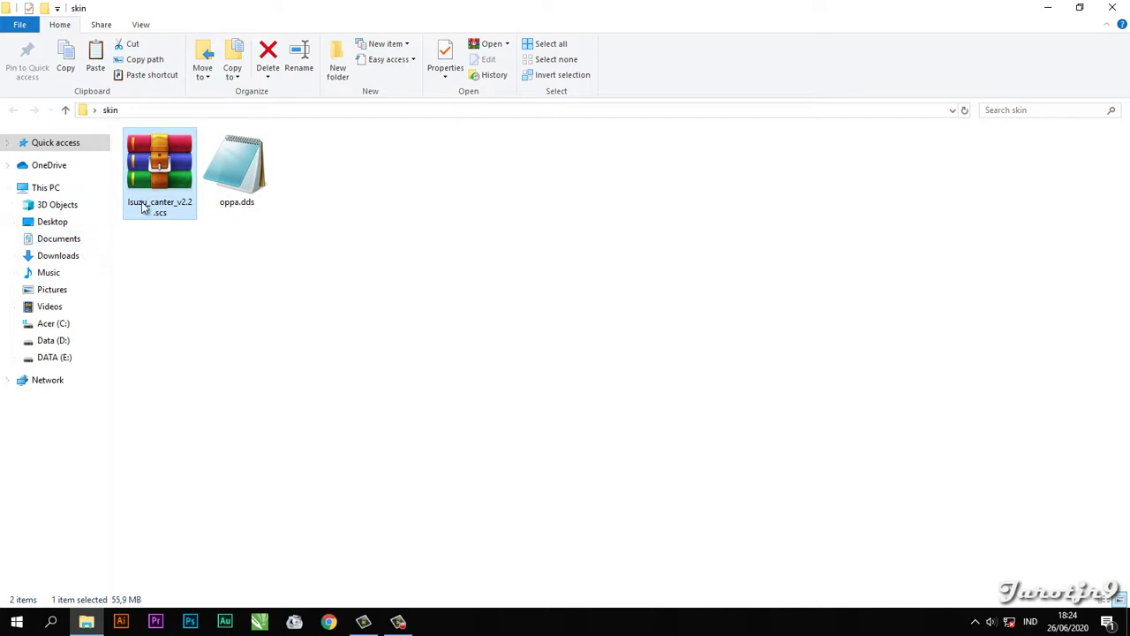
# Open the mod folder of Euro Truck Simulator 2 in Documents
pyautogui.click(67, 247)
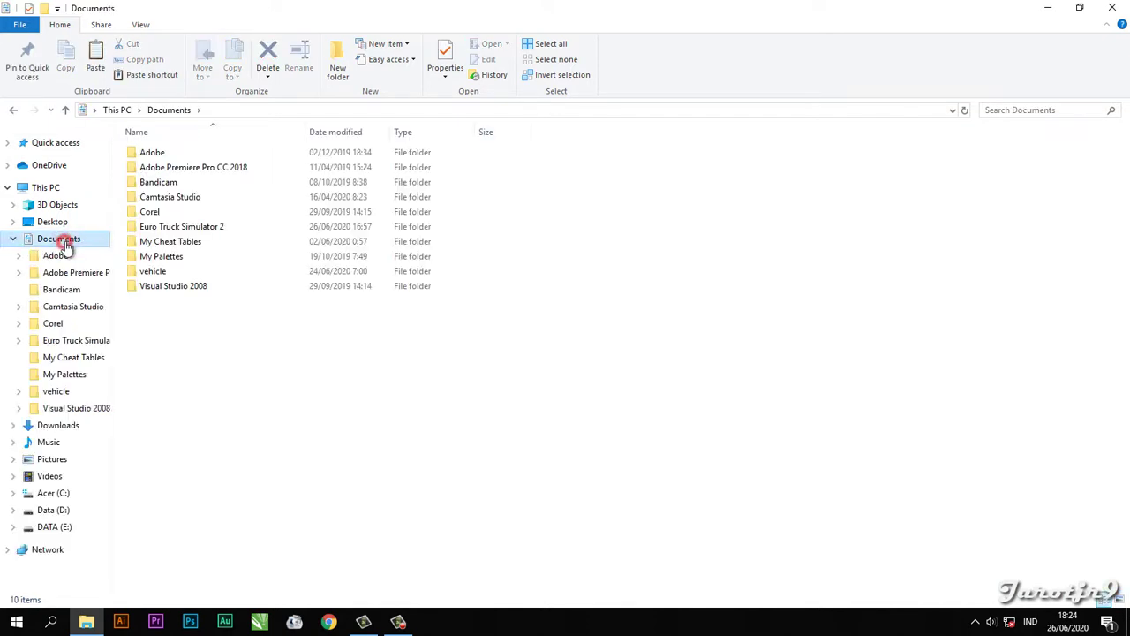
pyautogui.doubleClick(212, 228)
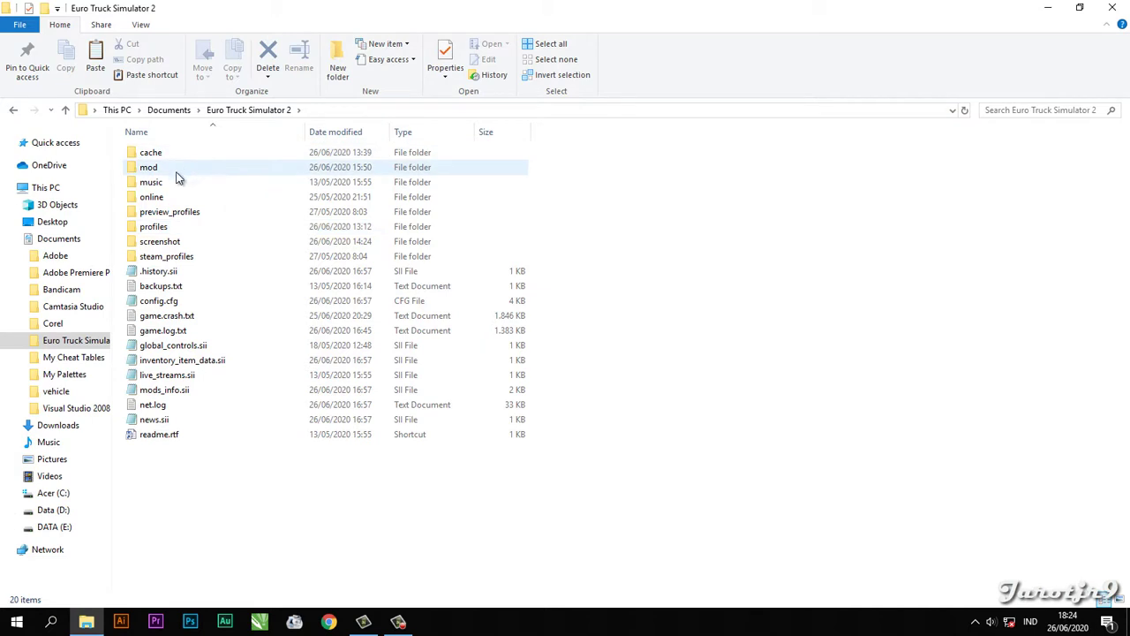
pyautogui.moveTo(177, 175)
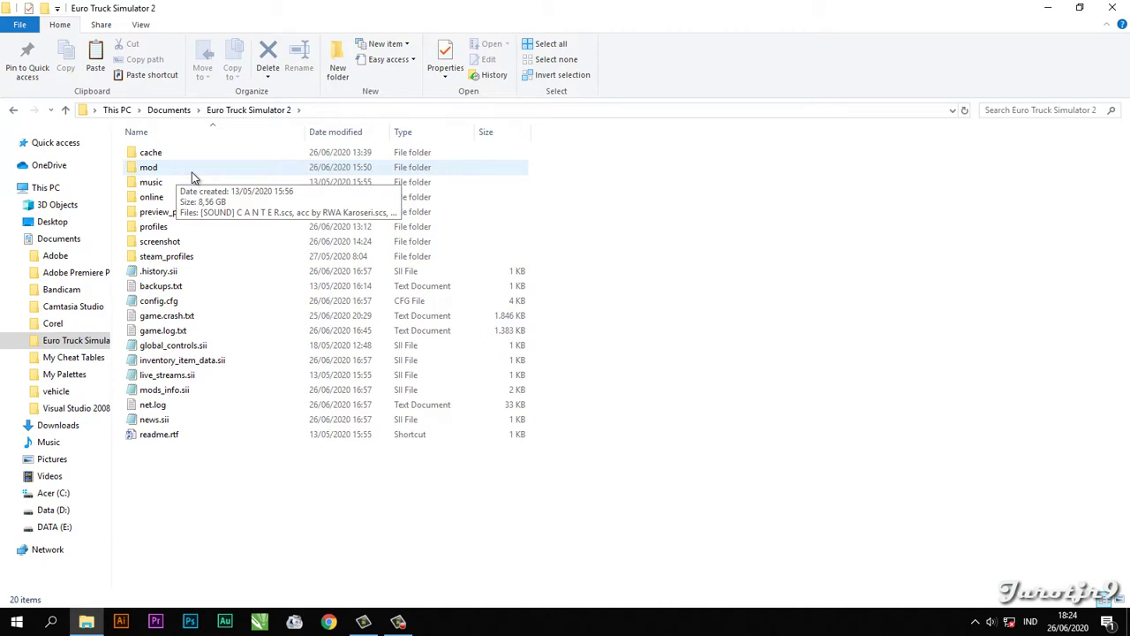
pyautogui.doubleClick(191, 169)
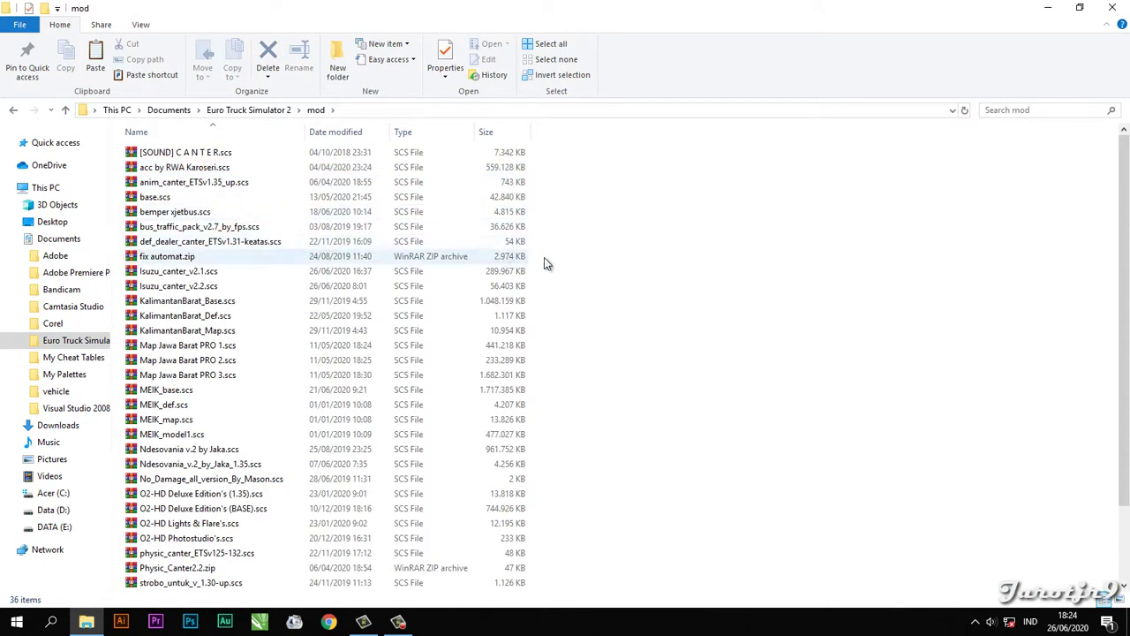
# Paste Isuzu_canter_v2.2.scs into the mod folder, replacing the existing file, and close the folder window
pyautogui.rightClick(581, 265)
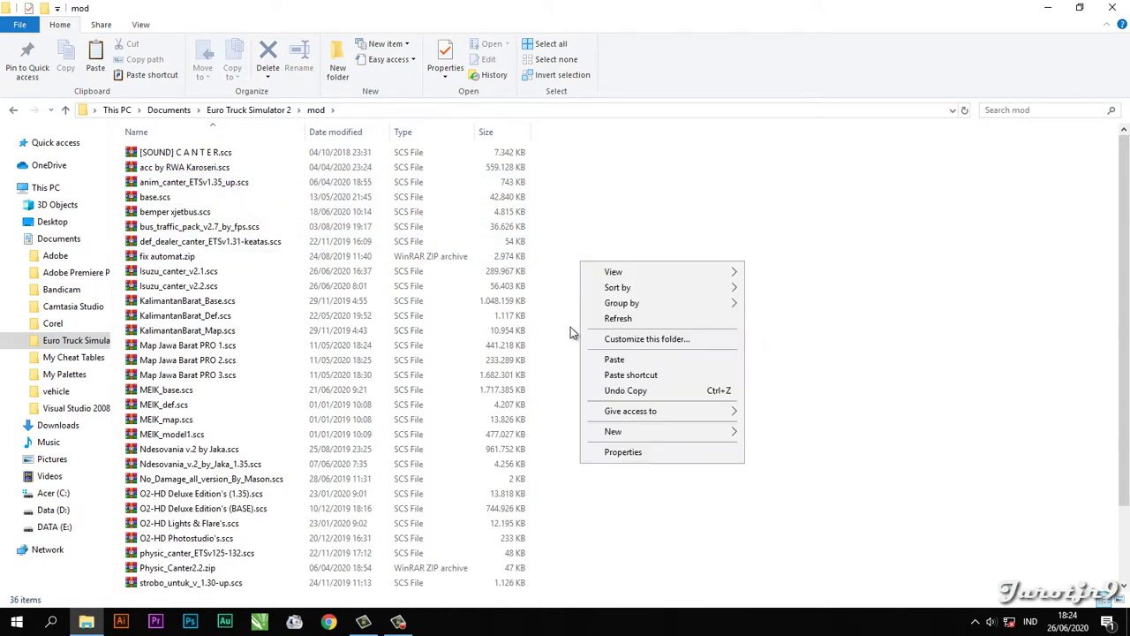
pyautogui.click(614, 358)
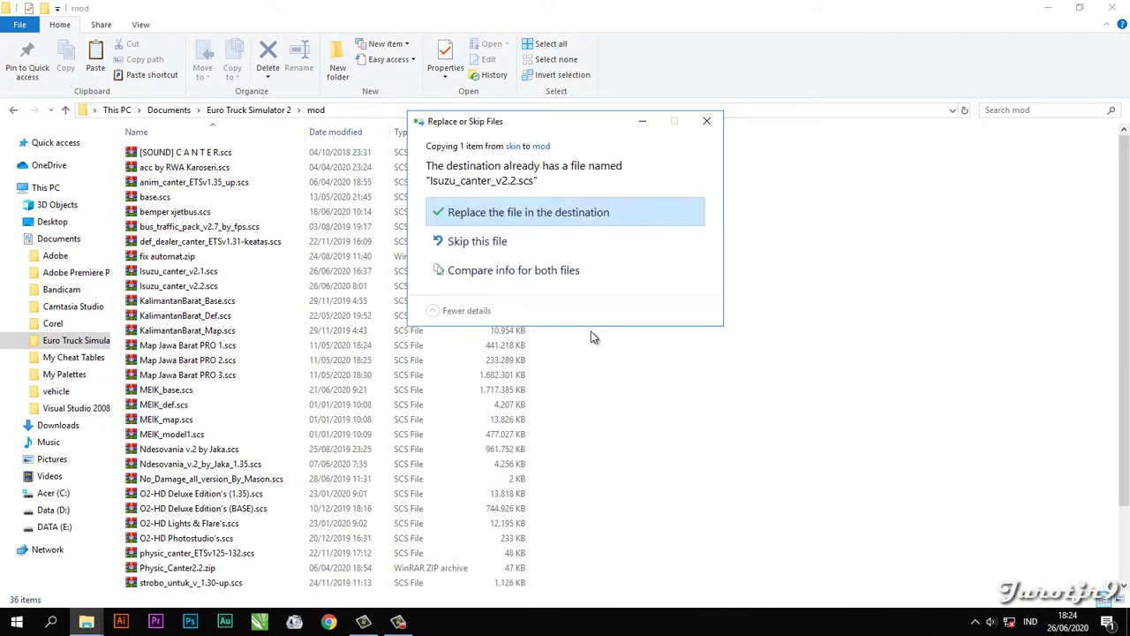
pyautogui.click(573, 216)
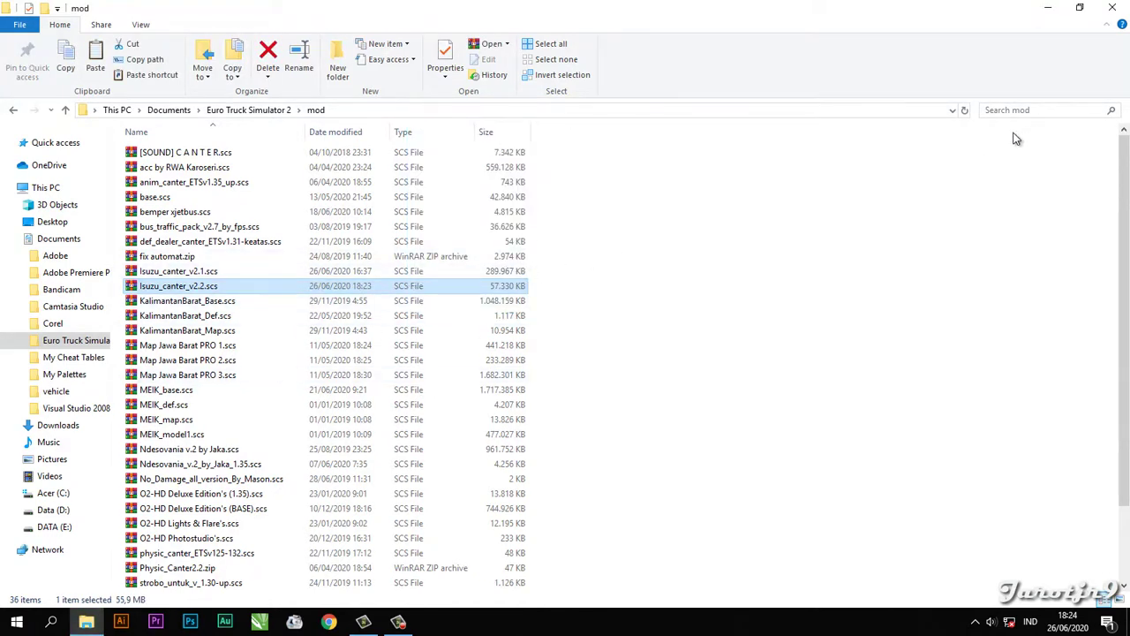
pyautogui.click(1116, 11)
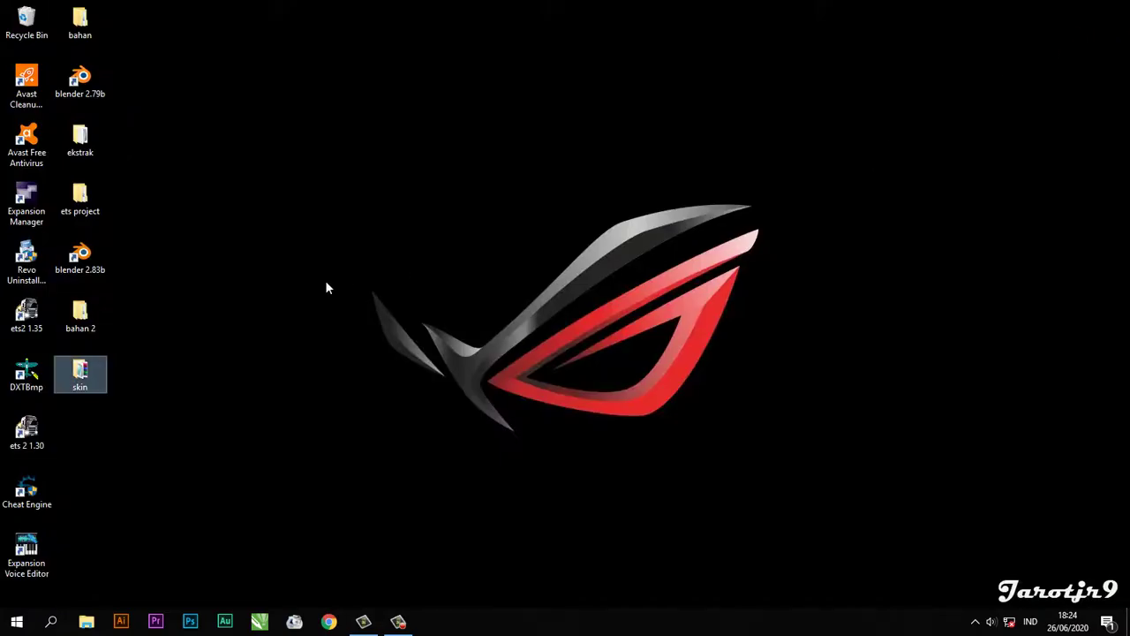
pyautogui.rightClick(406, 248)
pyautogui.click(447, 288)
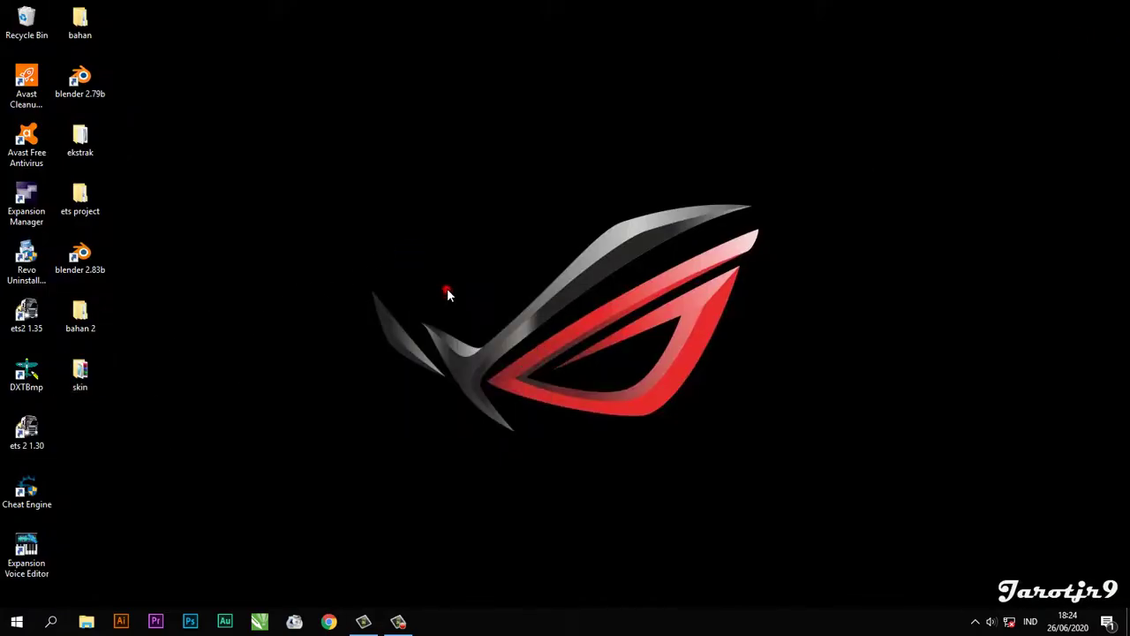
pyautogui.rightClick(372, 212)
pyautogui.click(428, 253)
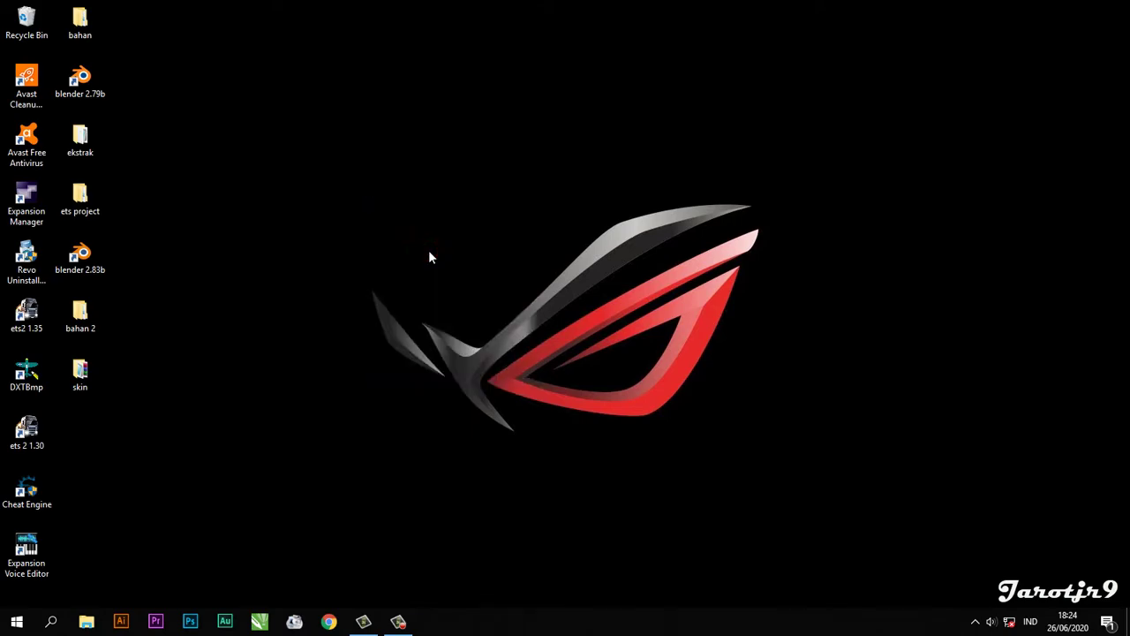